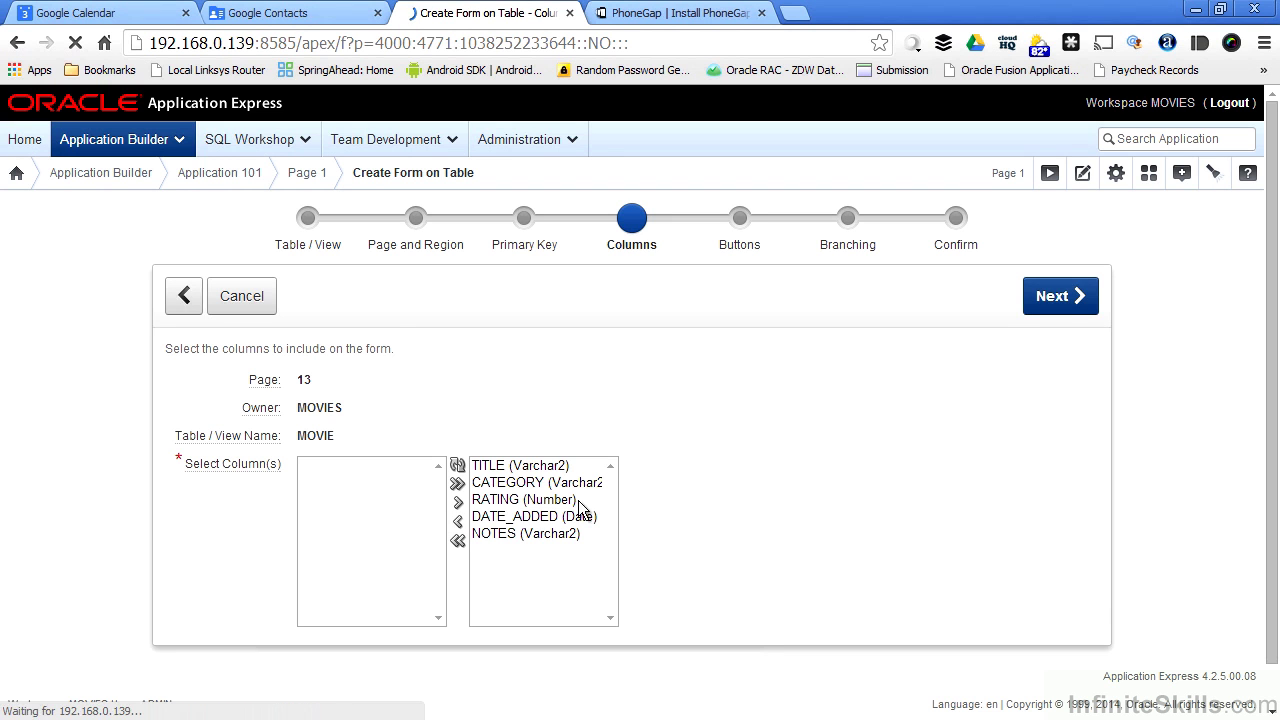
# Finish the form wizard with all listed columns and default buttons, set both branch pages to 13, create the form and run the page
pyautogui.click(1045, 295)
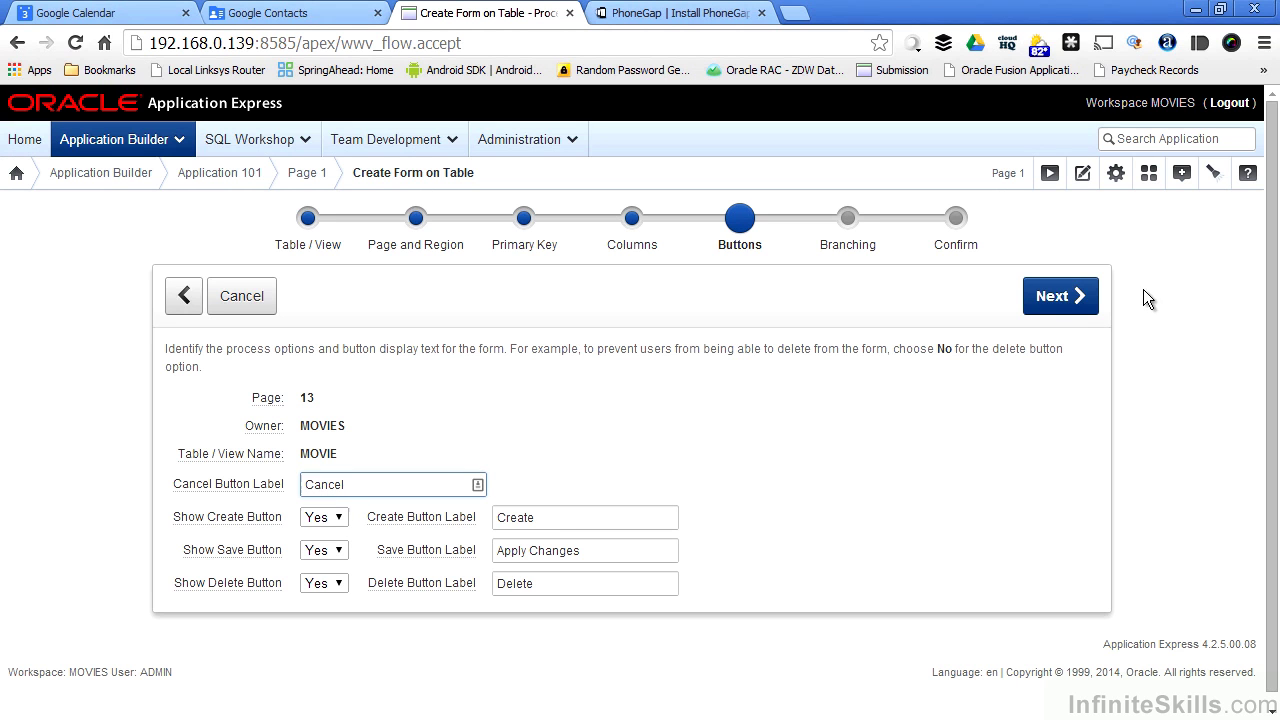
pyautogui.click(1072, 306)
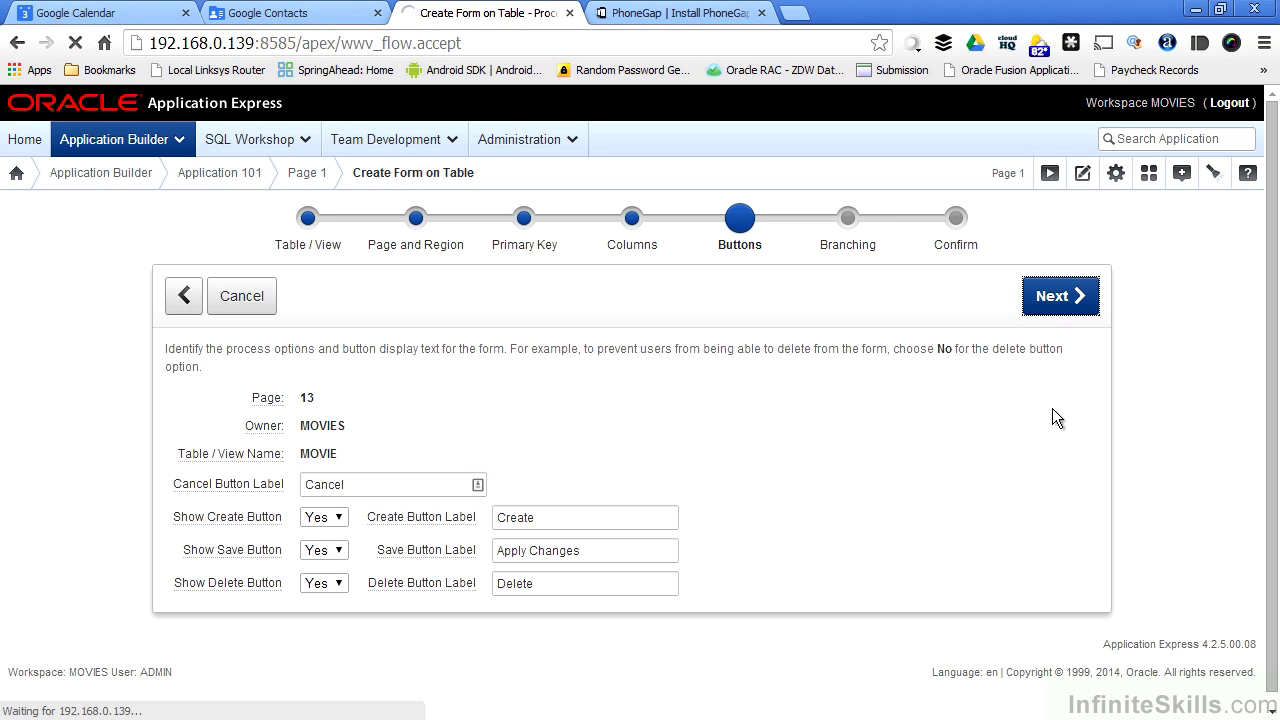
pyautogui.write('13')
pyautogui.click(505, 472)
pyautogui.write('13')
pyautogui.click(1060, 296)
pyautogui.click(1060, 300)
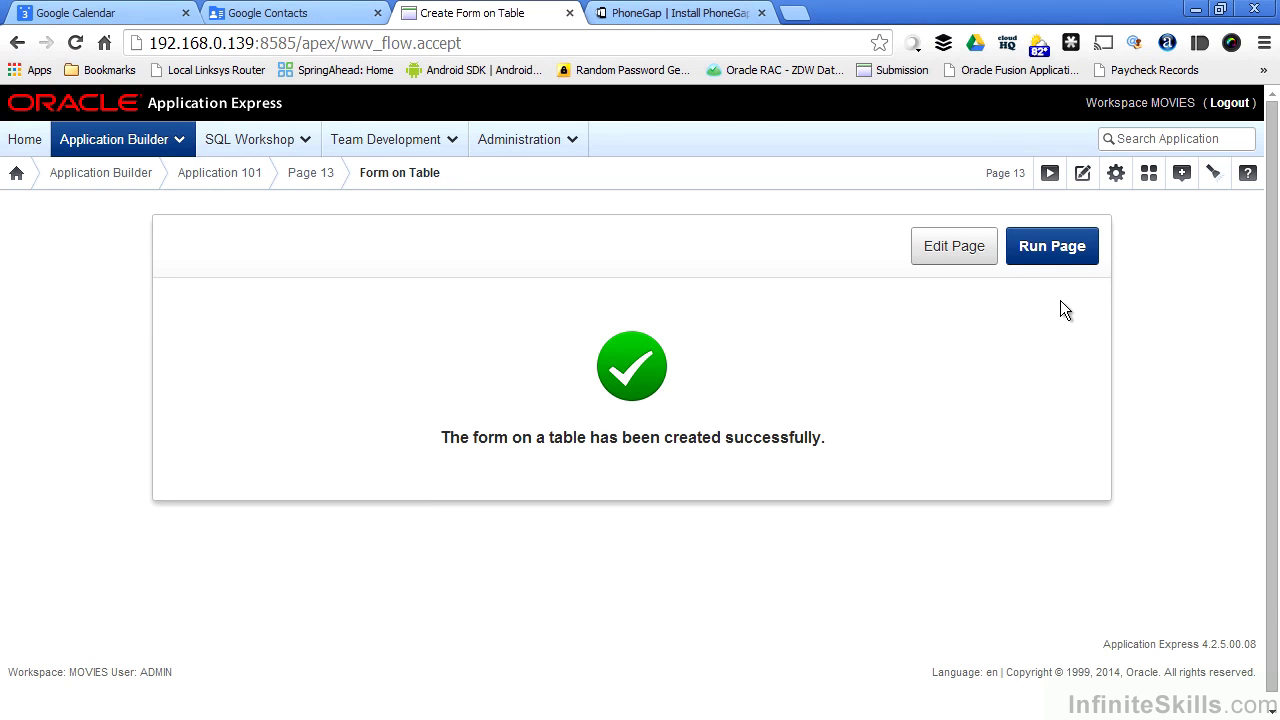
pyautogui.click(1056, 252)
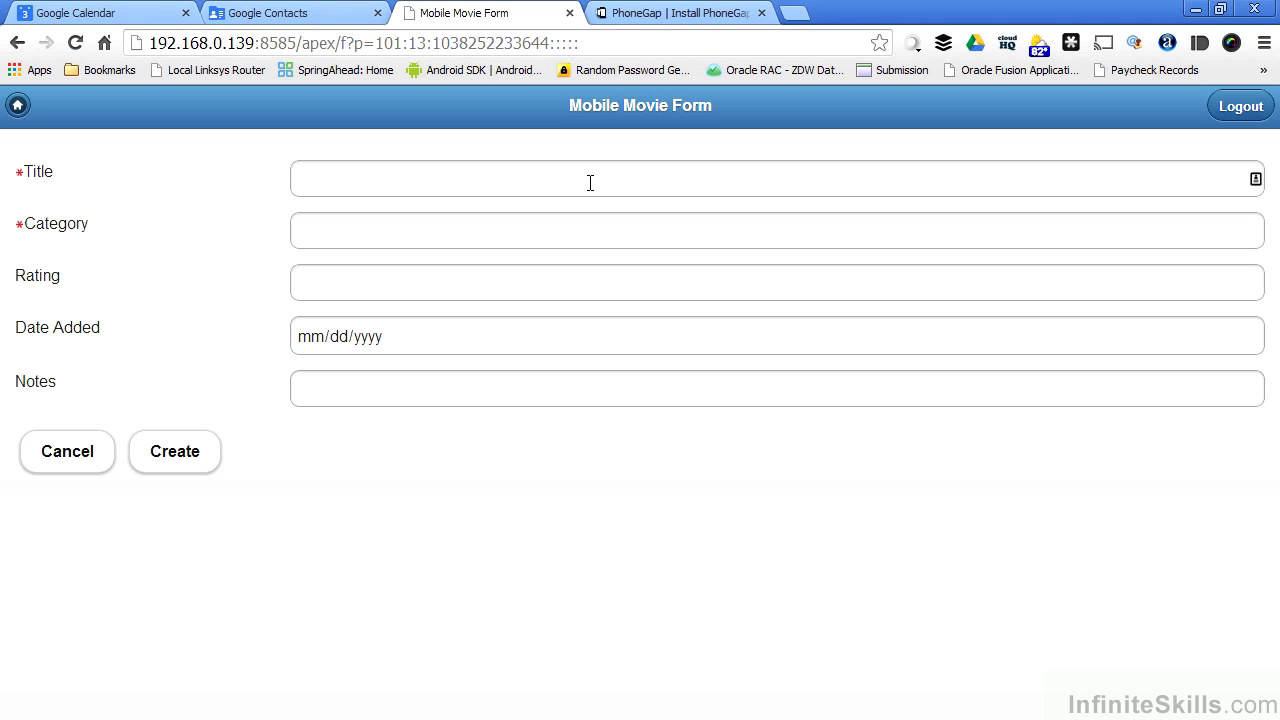
# Switch to the Android emulator, load page 13 by changing the page number in the browser address, and review the whole form
pyautogui.moveTo(409, 44); pyautogui.dragTo(425, 46)
pyautogui.hotkey('alt', 'Tab')
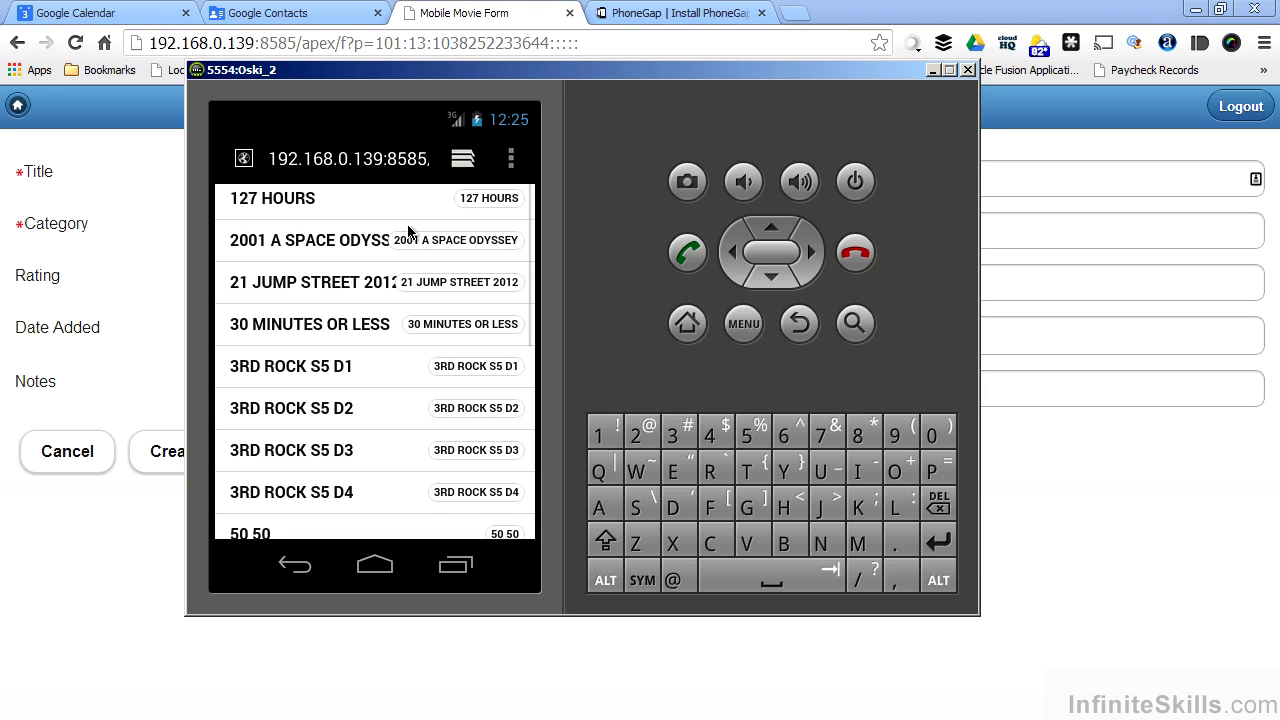
pyautogui.click(403, 163)
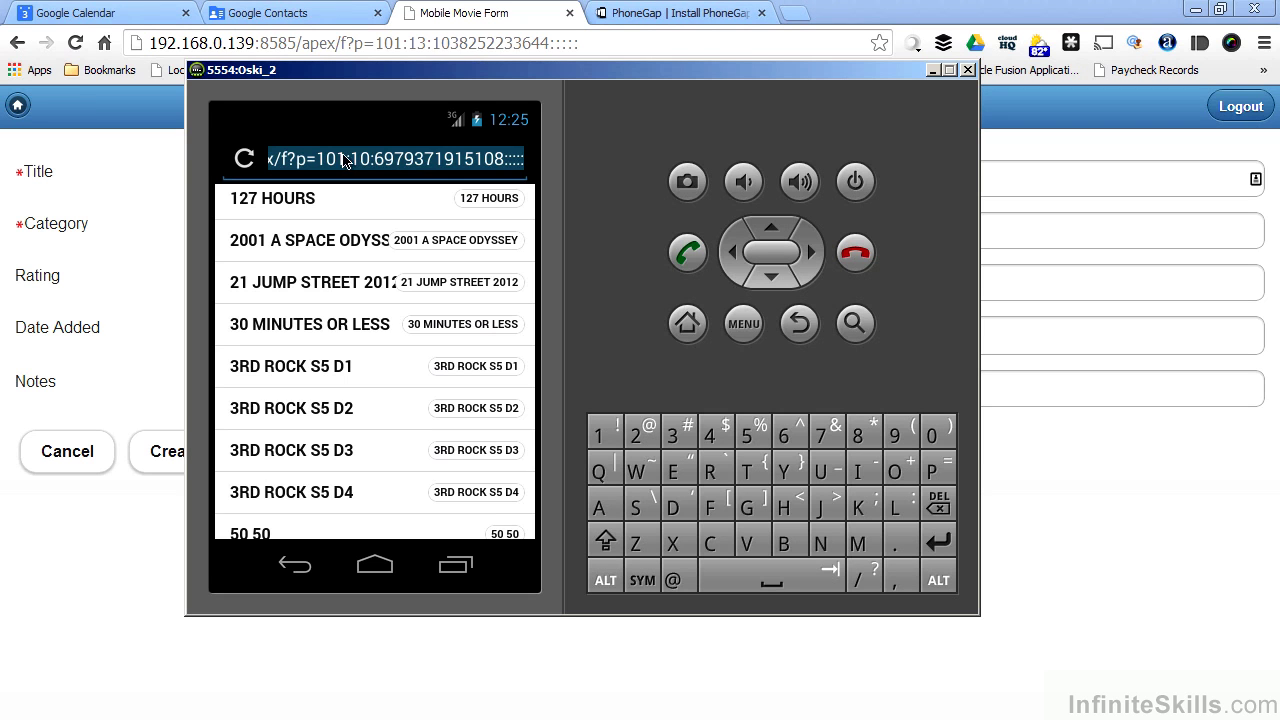
pyautogui.click(370, 158)
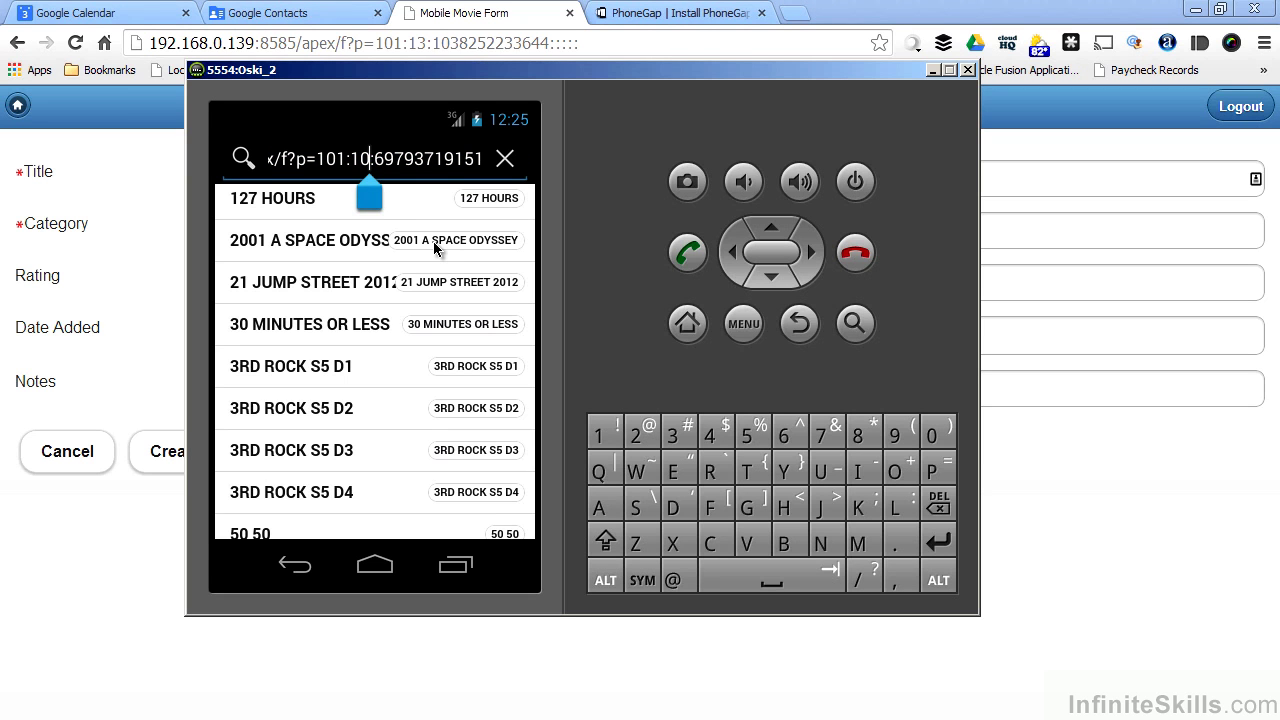
pyautogui.press('BackSpace')
pyautogui.write('3')
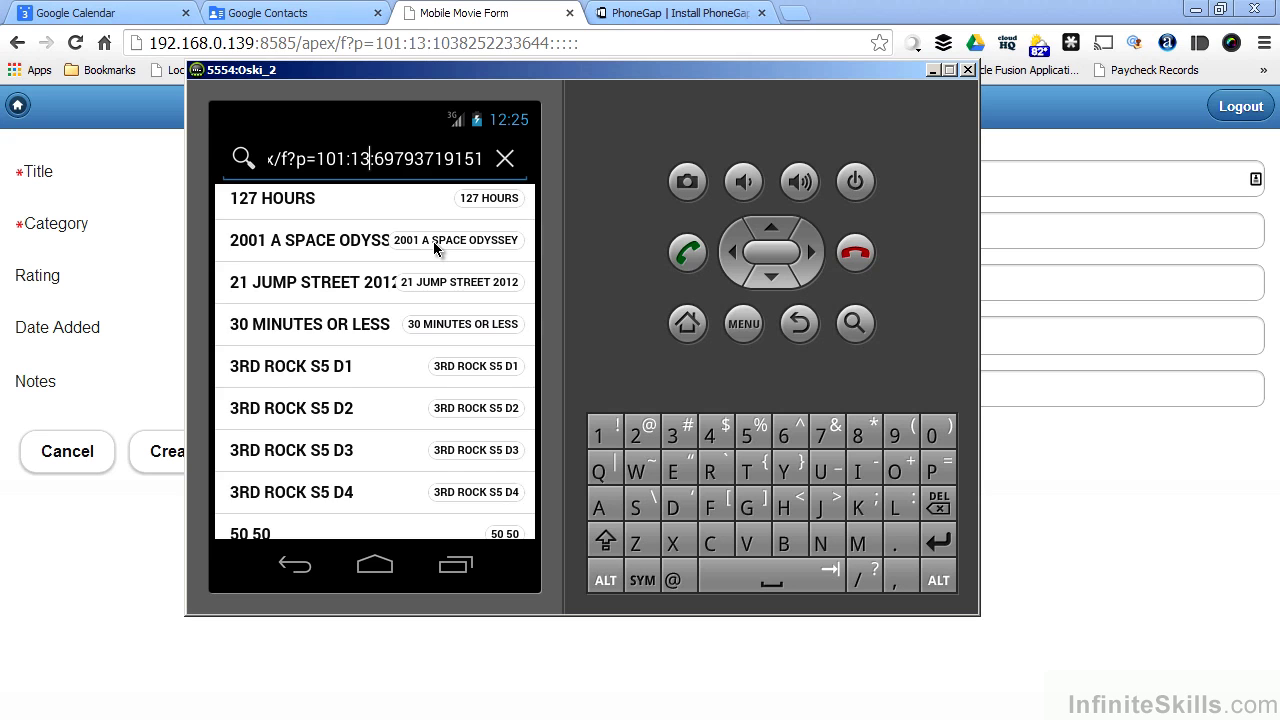
pyautogui.press('Return')
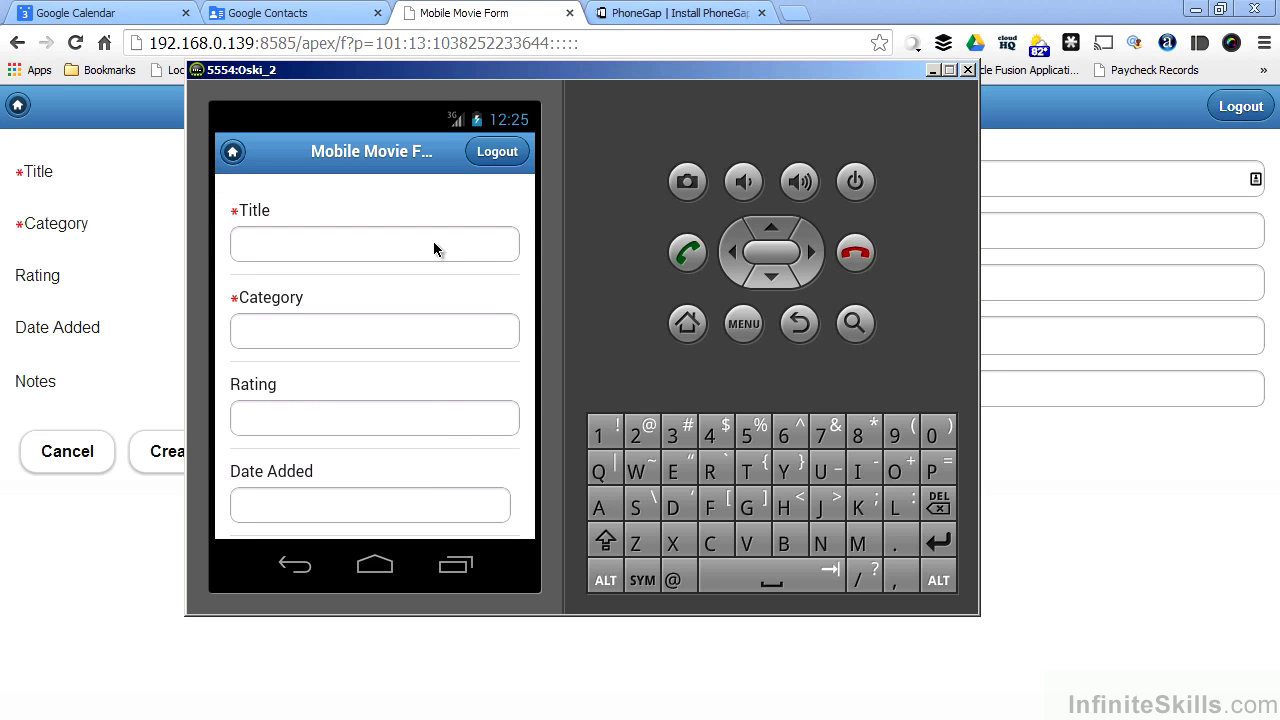
pyautogui.moveTo(433, 241); pyautogui.dragTo(423, 169)
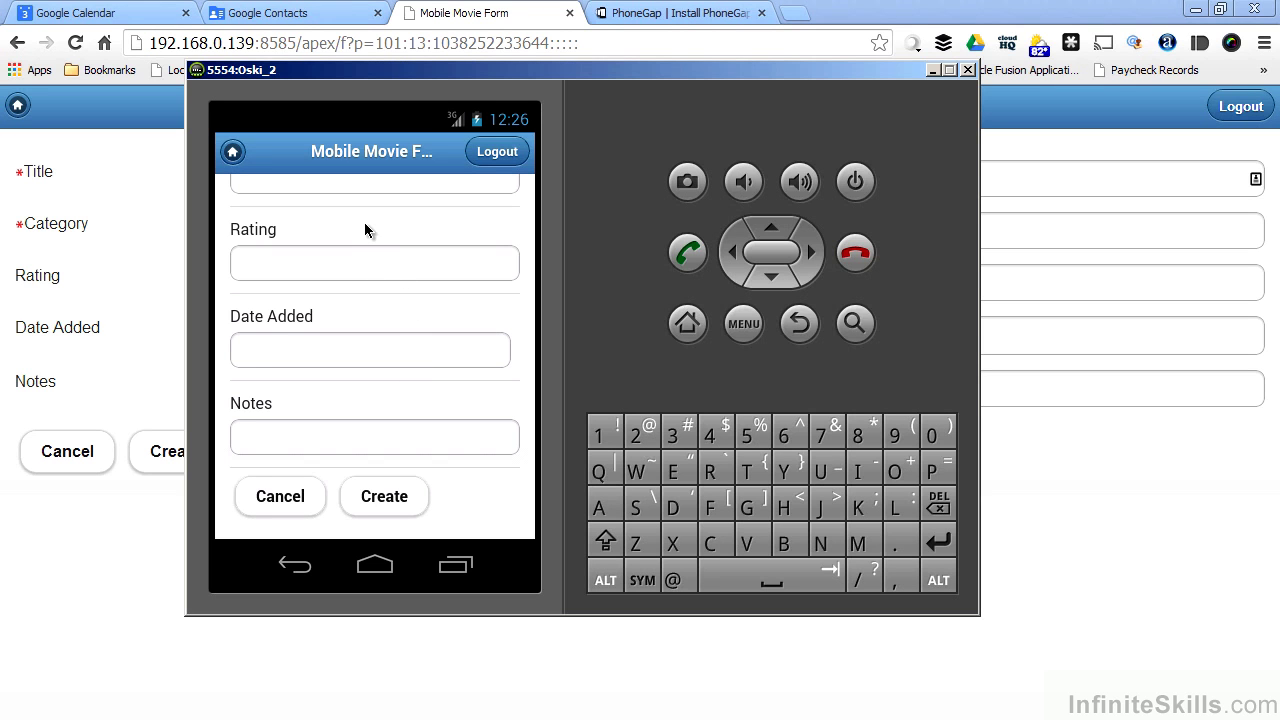
pyautogui.moveTo(364, 219); pyautogui.dragTo(370, 421)
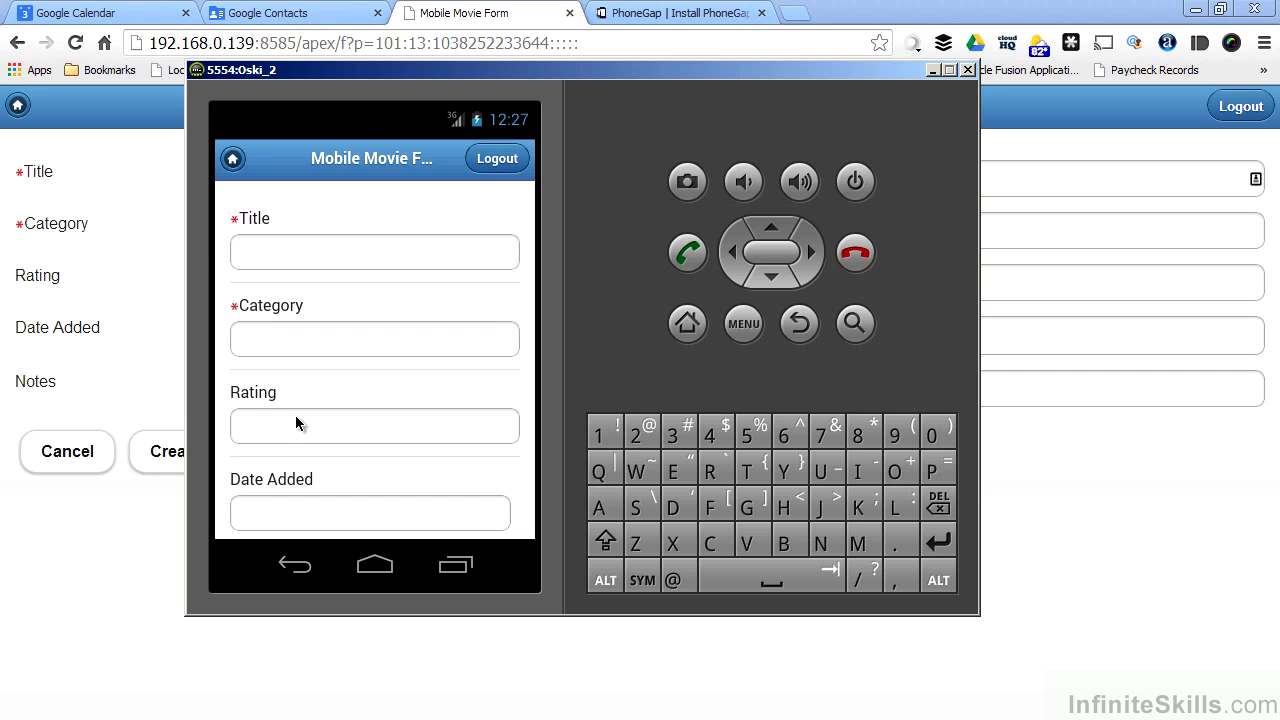
# Return to Application Express, open page 13 for editing and set the P13_CATEGORY item to display as a Select List
pyautogui.click(150, 598)
pyautogui.click(17, 43)
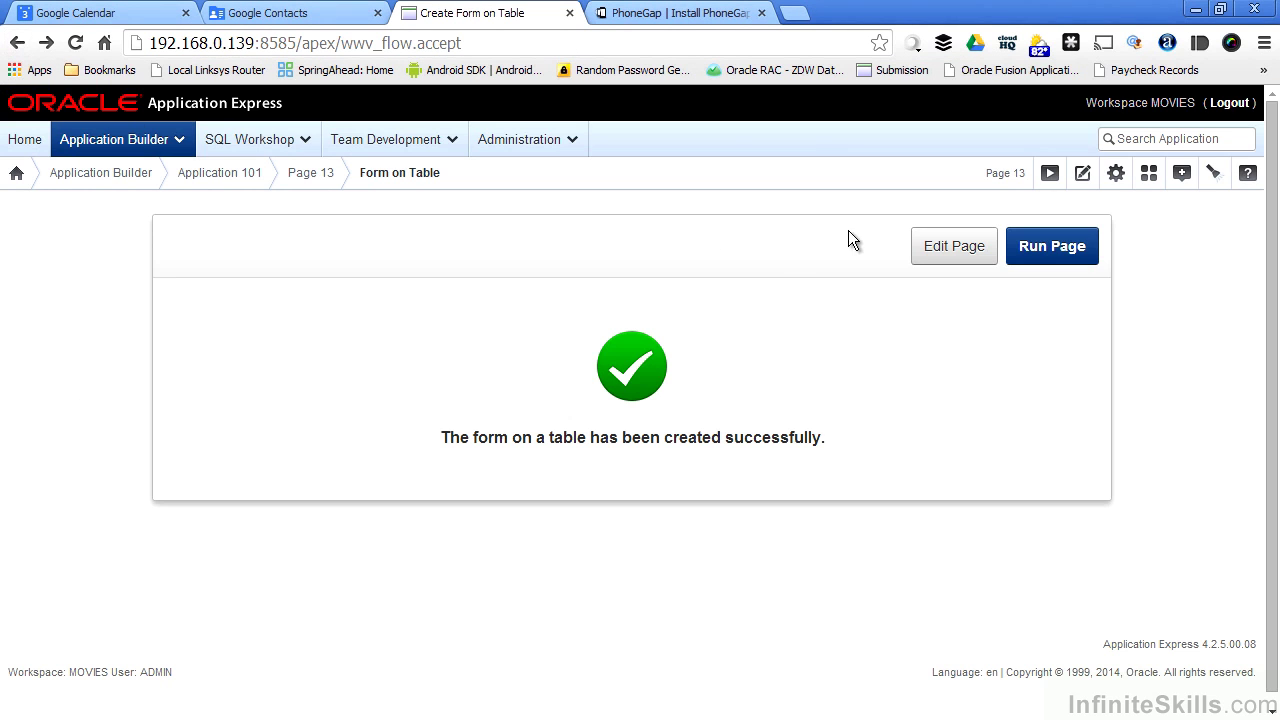
pyautogui.click(948, 246)
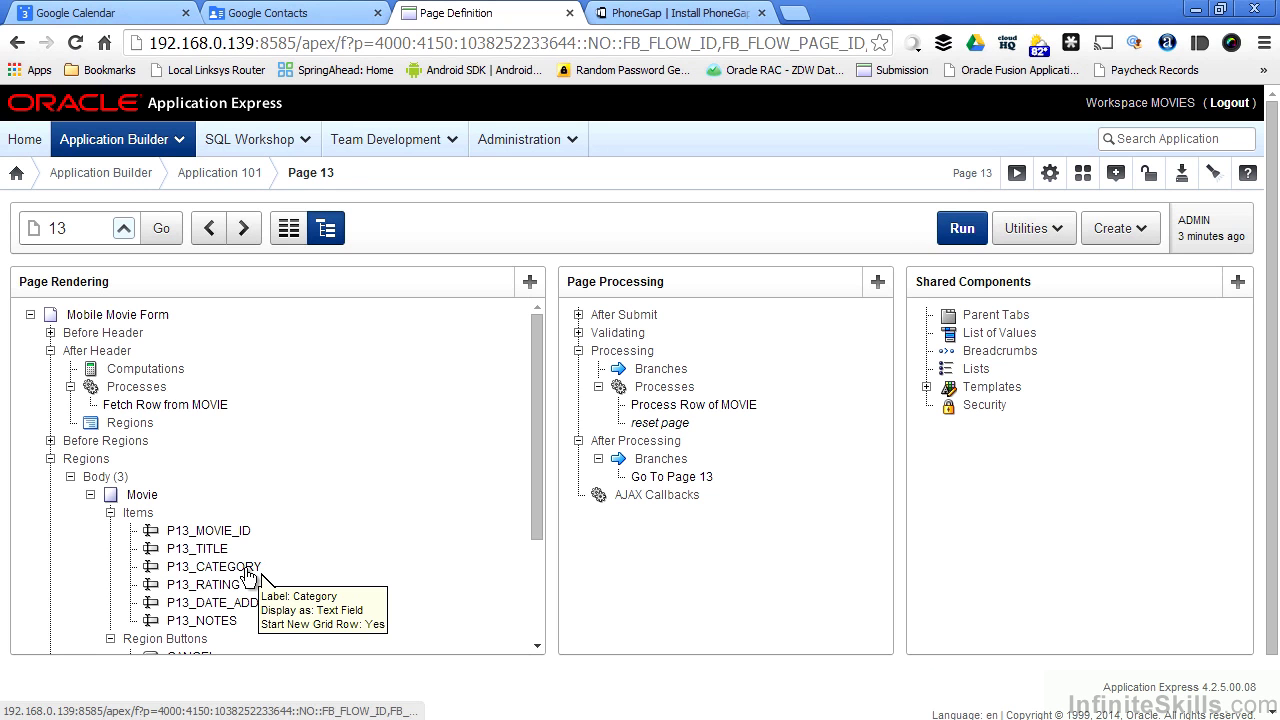
pyautogui.rightClick(248, 575)
pyautogui.click(216, 504)
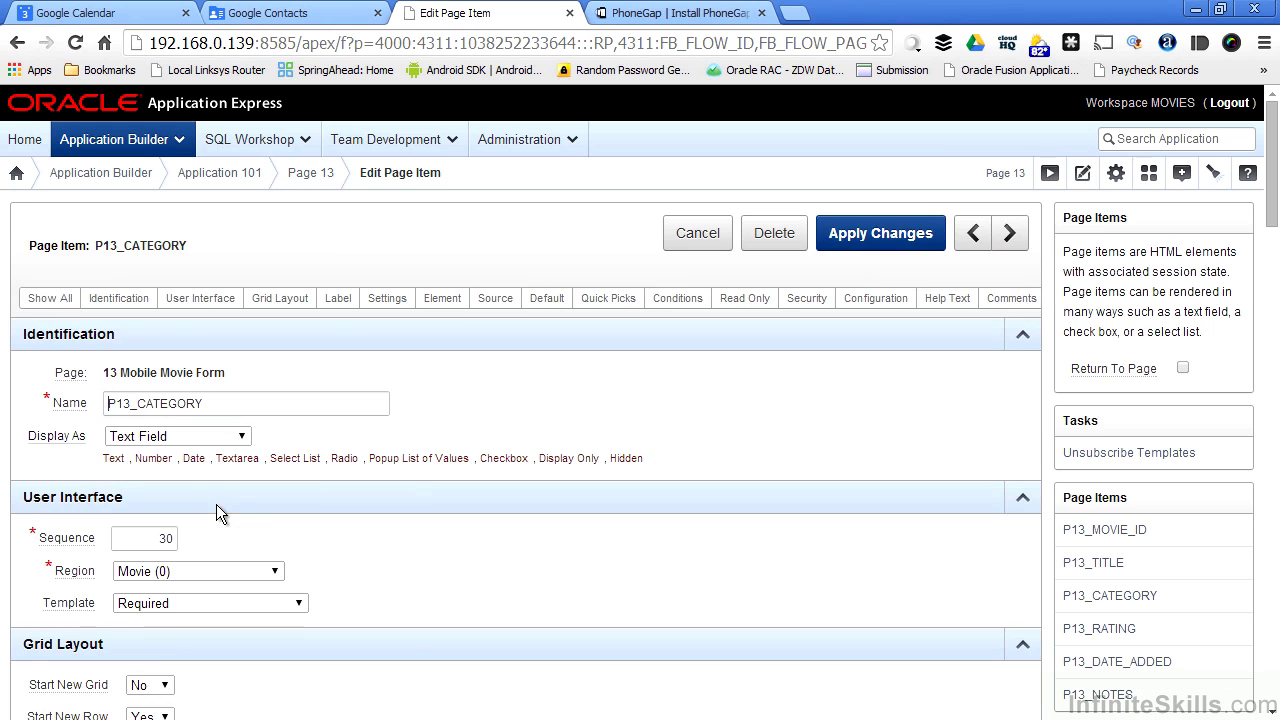
pyautogui.click(148, 440)
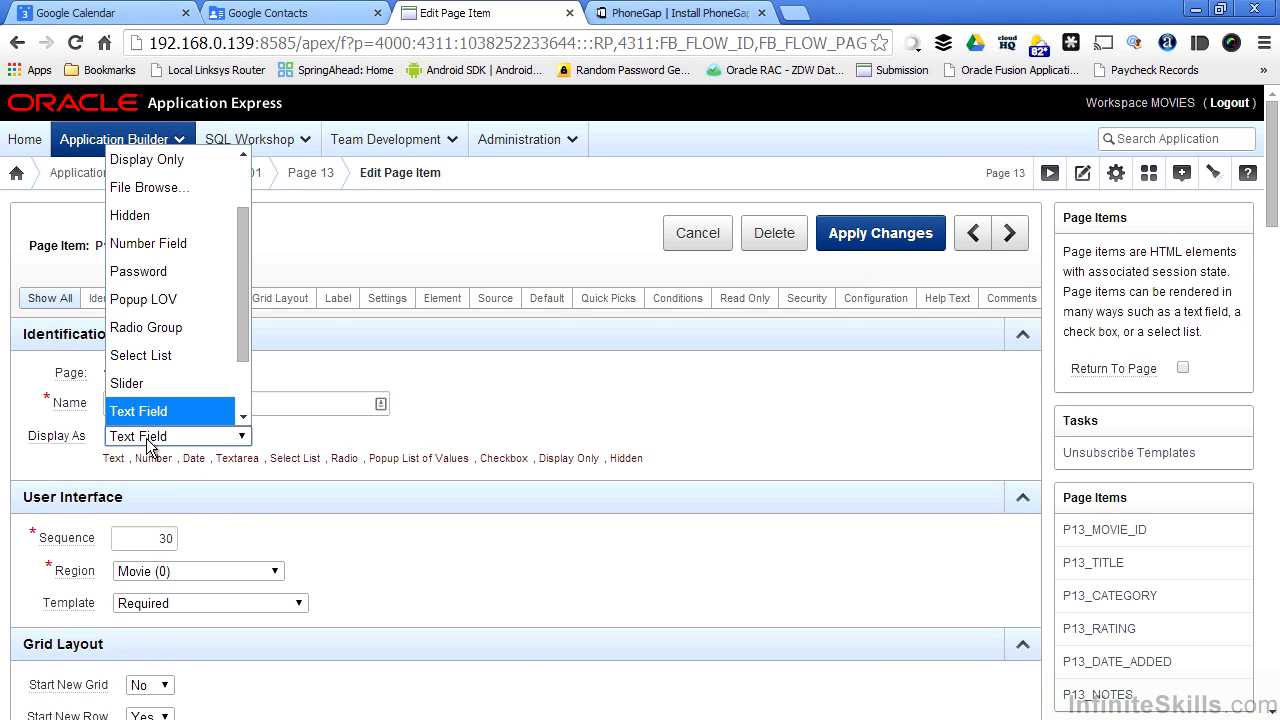
pyautogui.click(148, 356)
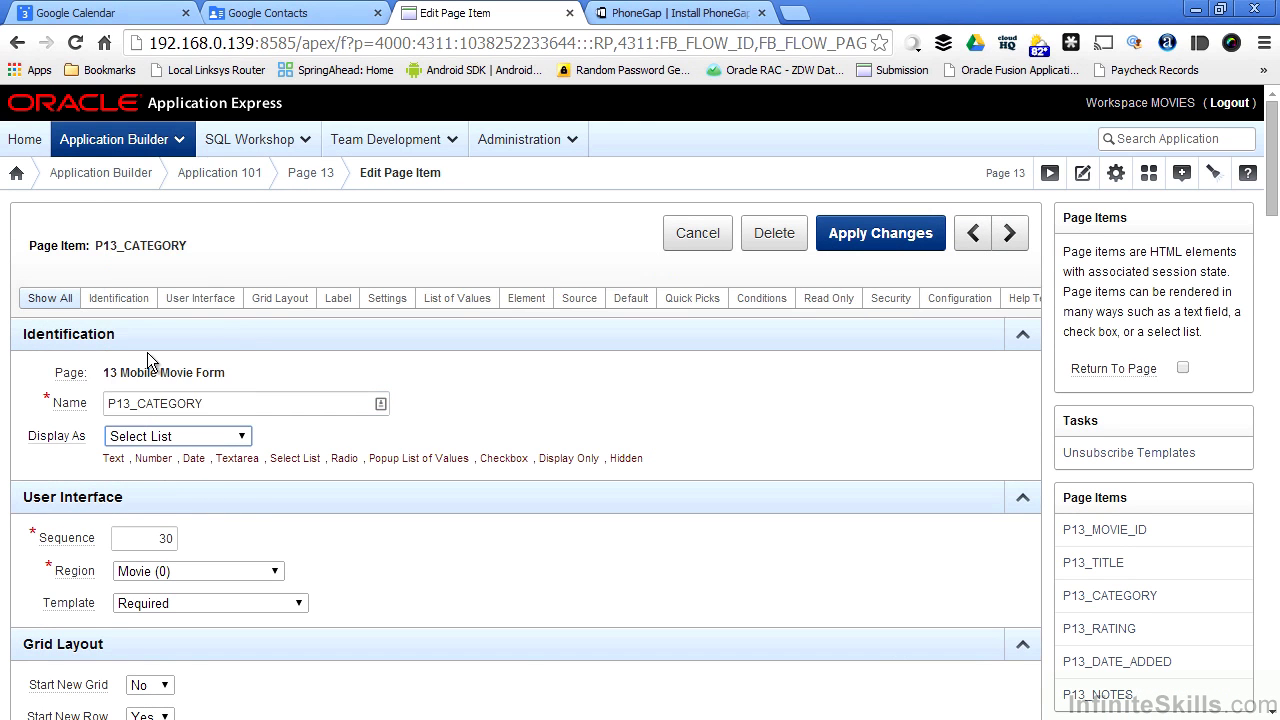
# Assign CATEGORY_LOV as the named list of values, set Display Extra Values to No, and apply the changes to P13_CATEGORY
pyautogui.scroll(-6, 490, 355)
pyautogui.scroll(-1, 490, 358)
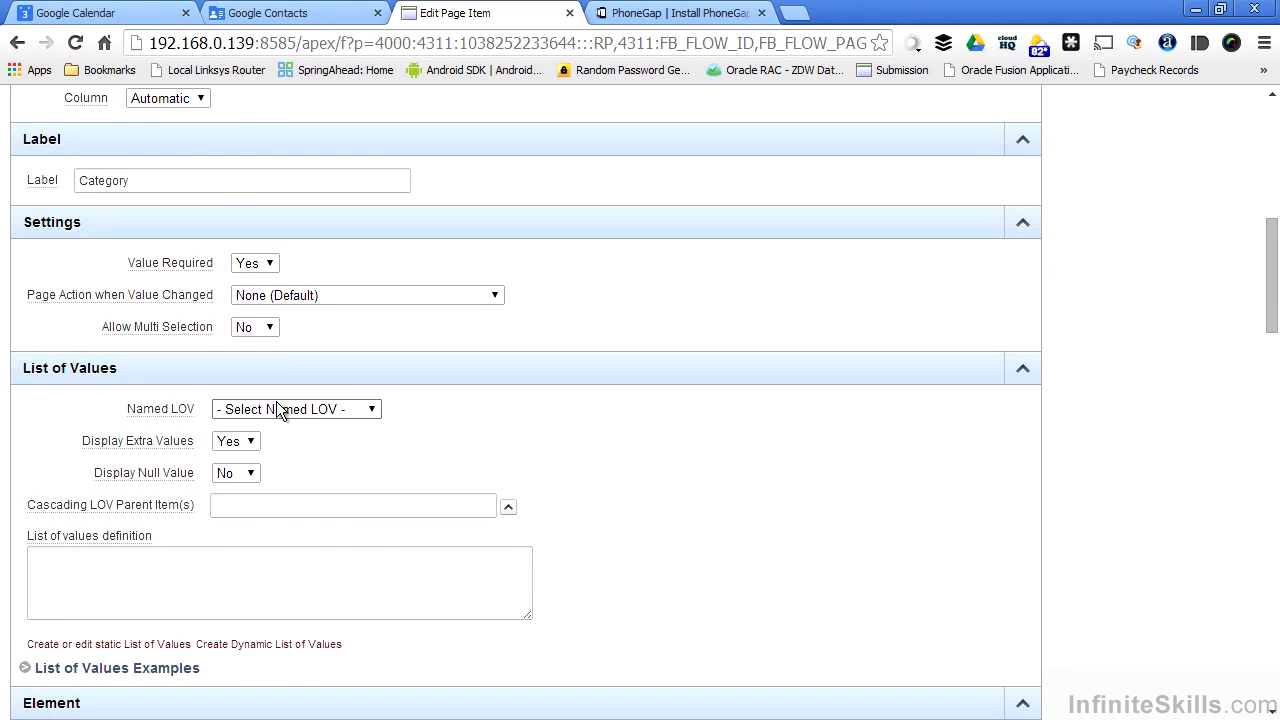
pyautogui.click(255, 409)
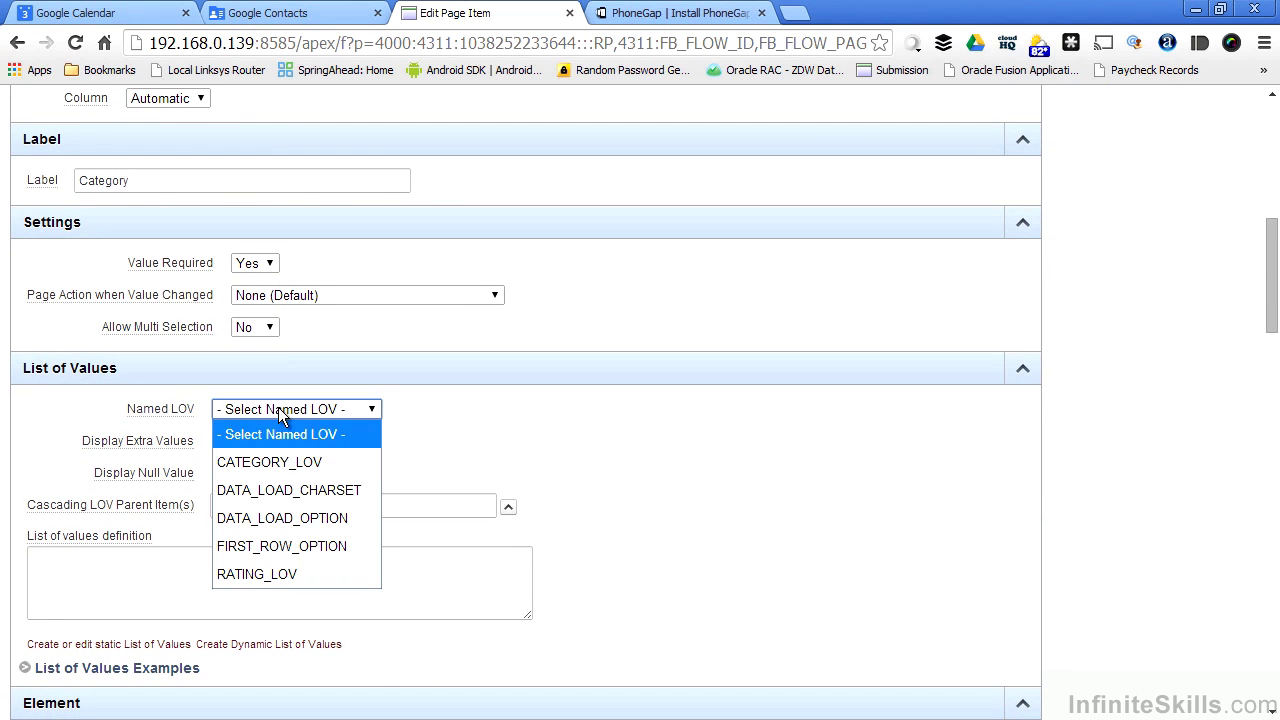
pyautogui.click(287, 465)
pyautogui.click(236, 441)
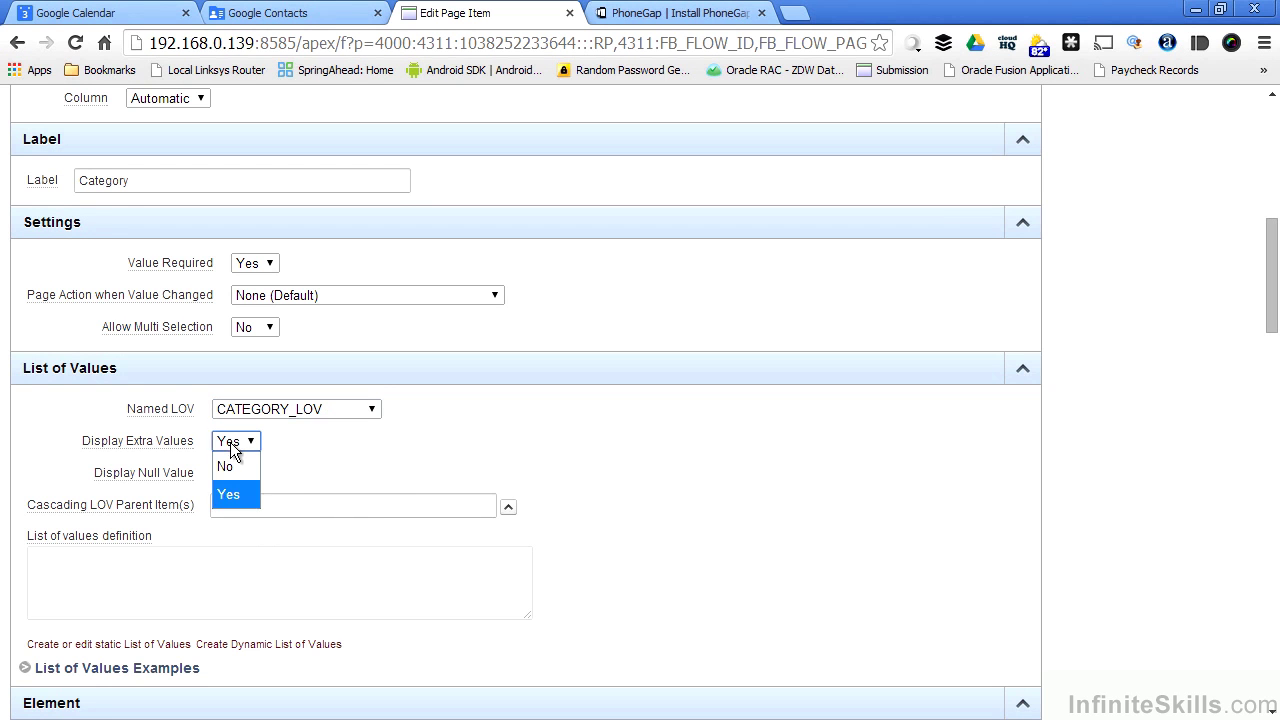
pyautogui.click(242, 463)
pyautogui.scroll(6, 502, 470)
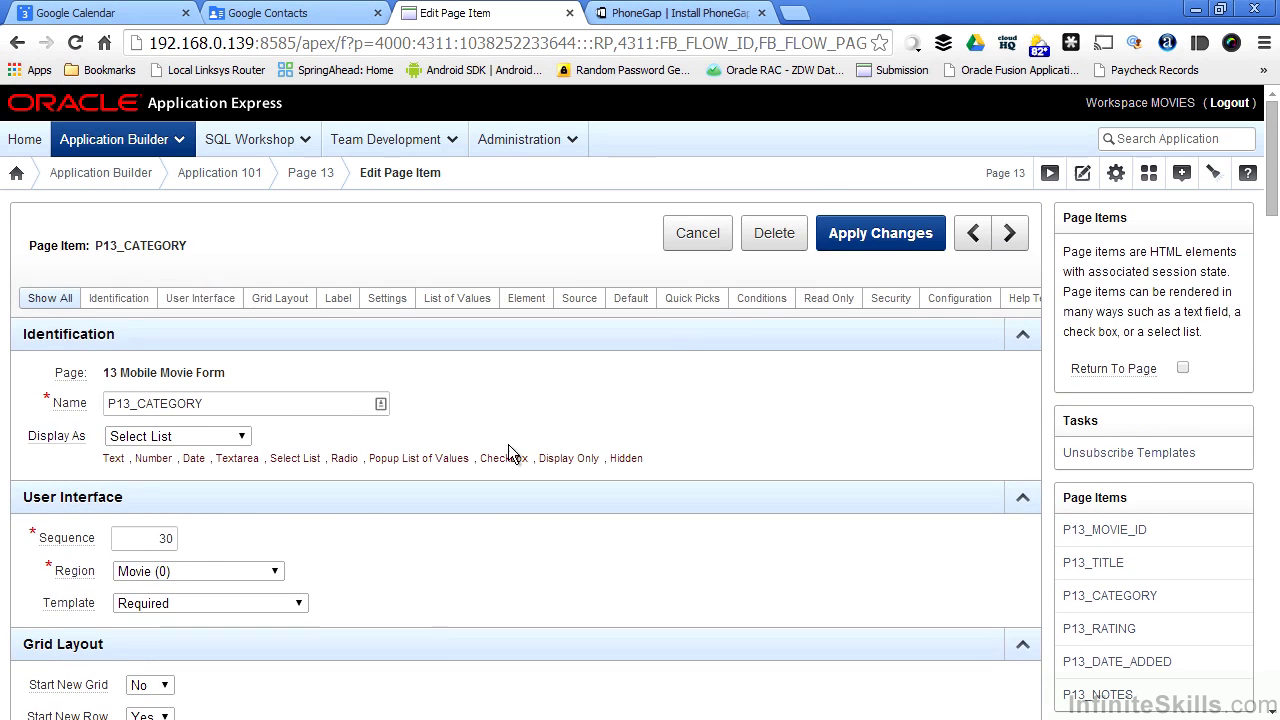
pyautogui.click(831, 233)
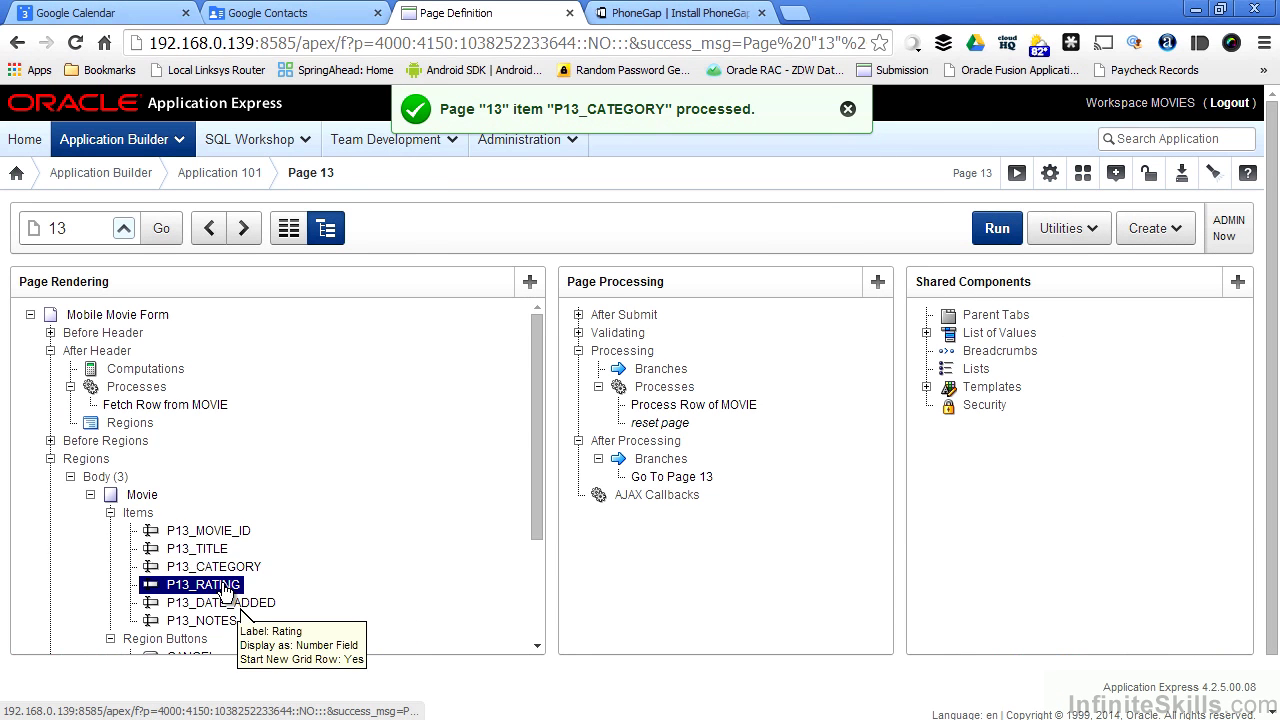
# Open the P13_RATING item for editing and set it to display as a Select List
pyautogui.rightClick(220, 585)
pyautogui.click(185, 504)
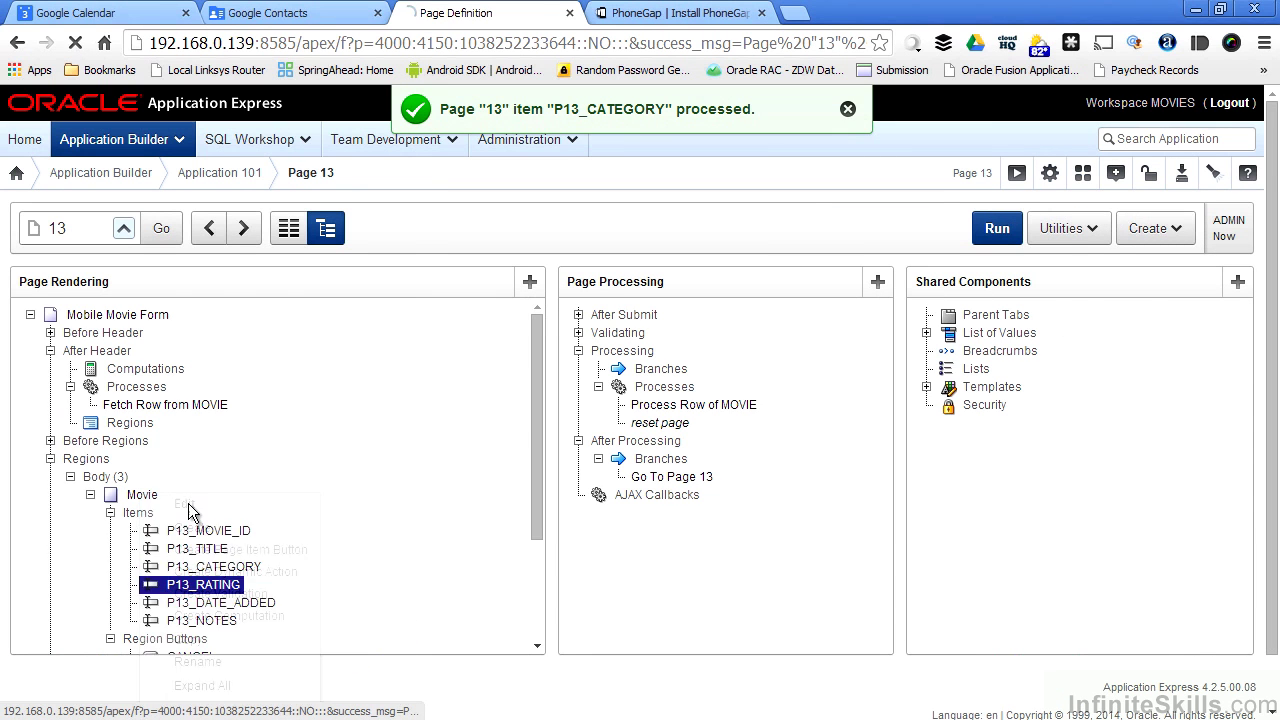
pyautogui.click(196, 440)
pyautogui.moveTo(237, 276); pyautogui.dragTo(239, 304)
pyautogui.click(171, 382)
# Assign RATING_LOV as the named list of values, set Display Extra Values to No, and apply the changes to P13_RATING
pyautogui.scroll(-6, 435, 367)
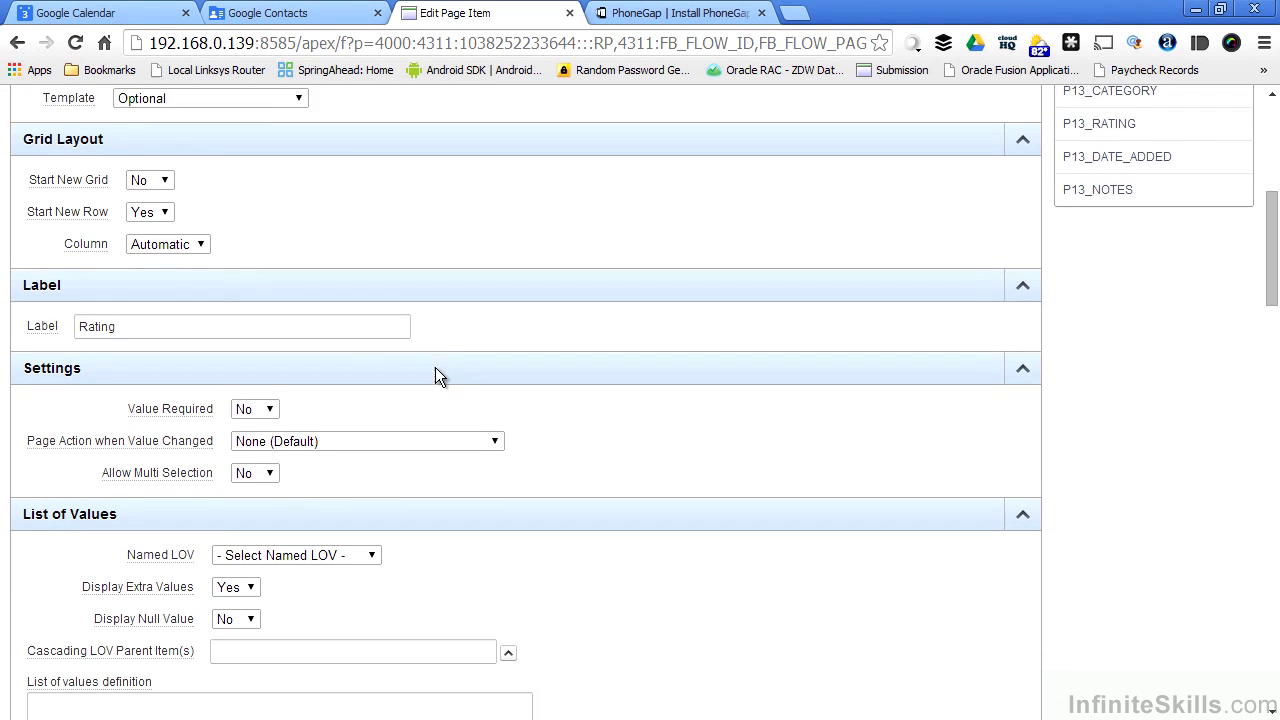
pyautogui.click(320, 484)
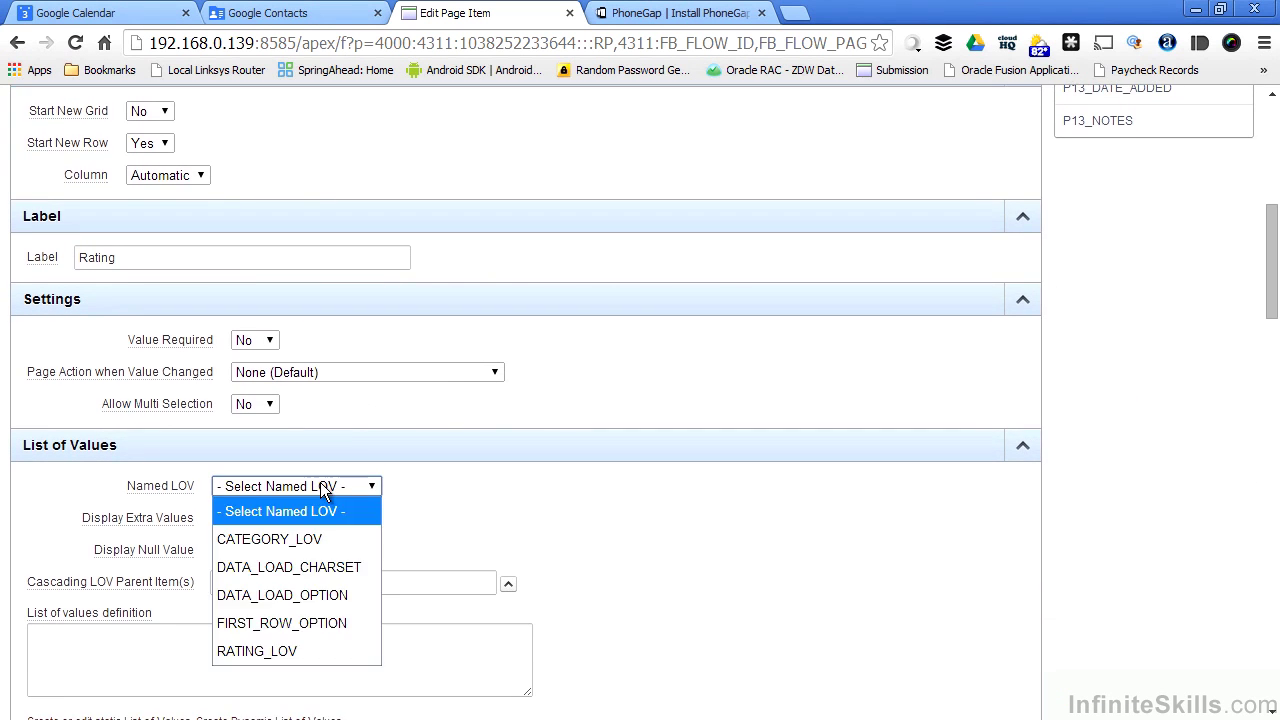
pyautogui.click(290, 650)
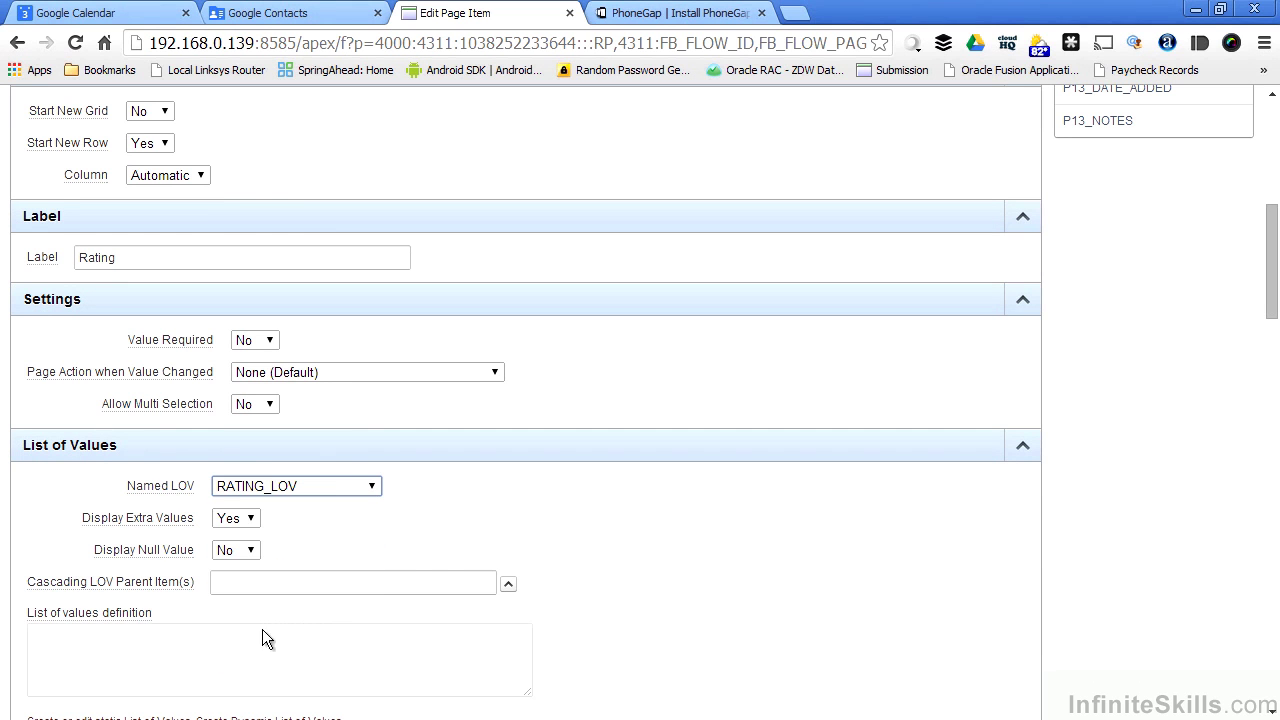
pyautogui.click(223, 519)
pyautogui.click(226, 541)
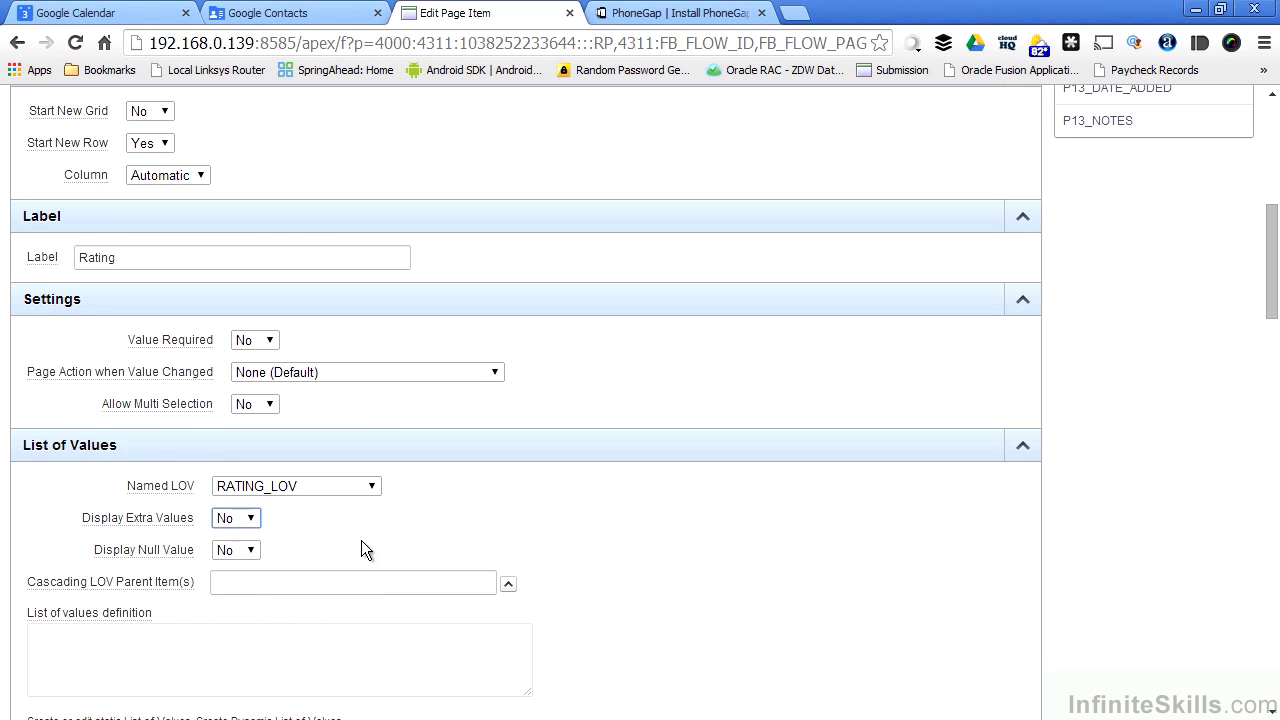
pyautogui.scroll(6, 917, 547)
pyautogui.click(858, 232)
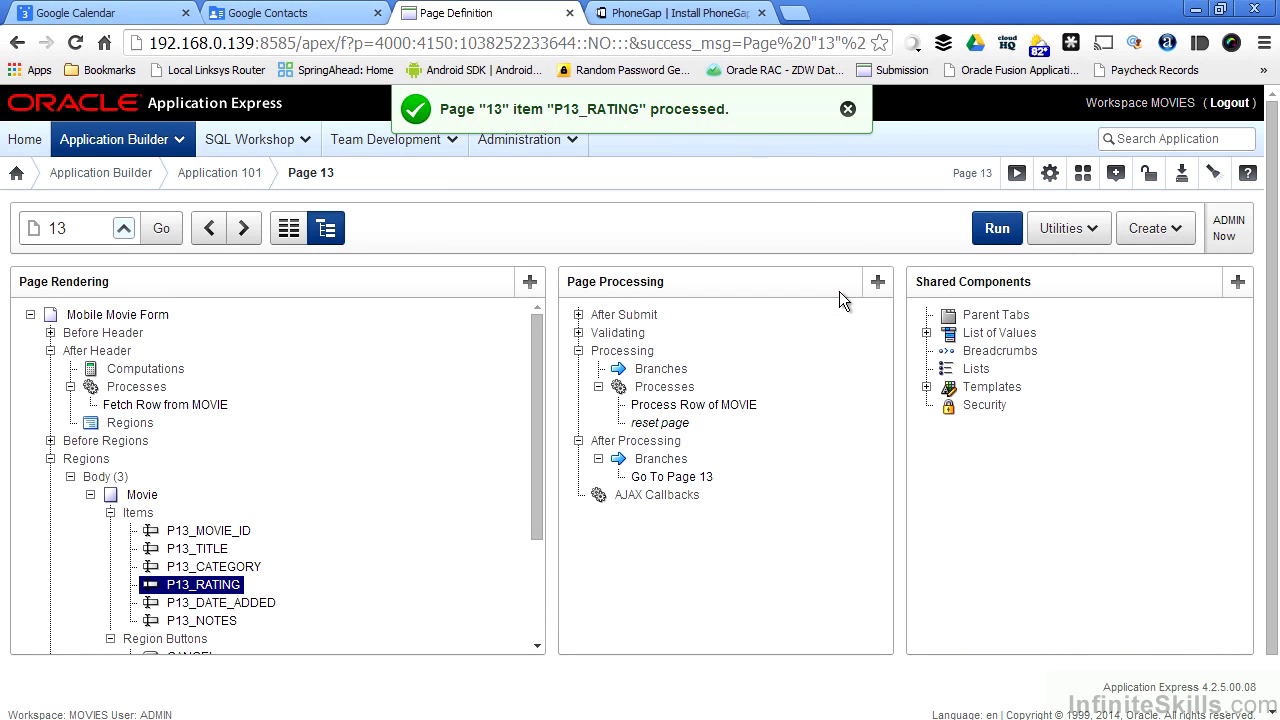
# Switch to the Android emulator, refresh the Mobile Movie Form and open the Category list to check its options
pyautogui.hotkey('alt', 'Tab')
pyautogui.click(397, 217)
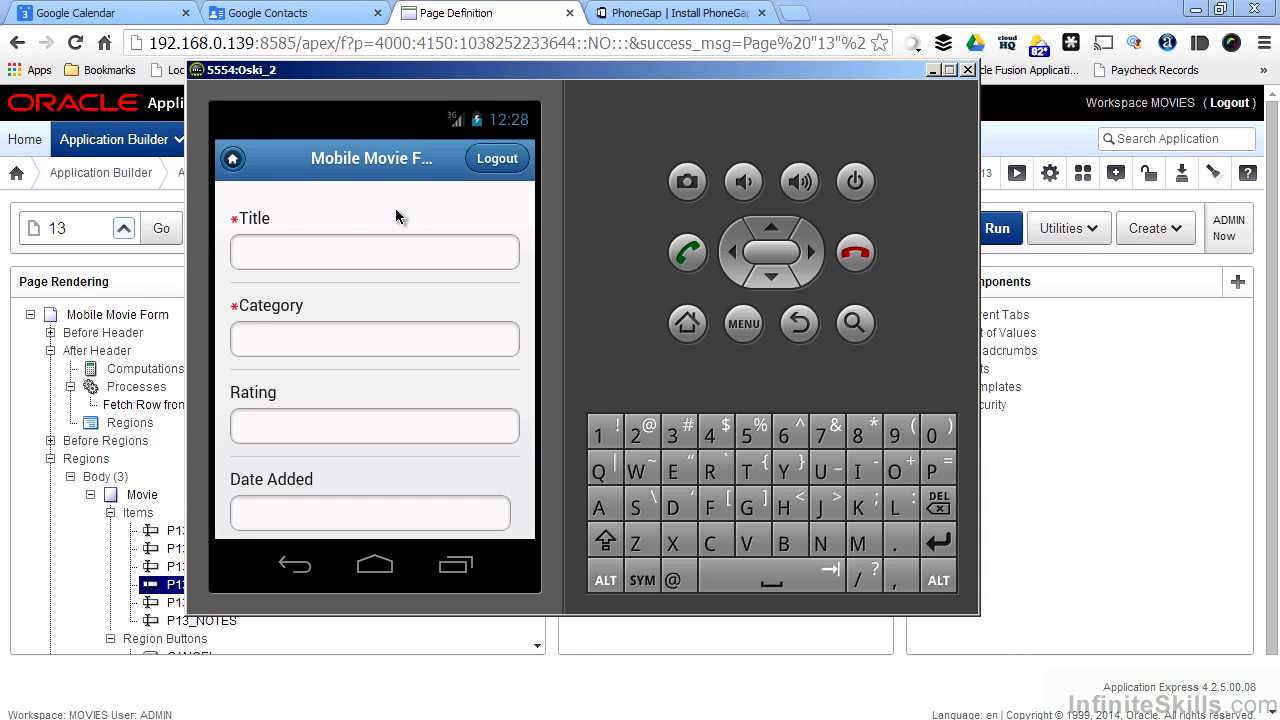
pyautogui.click(509, 160)
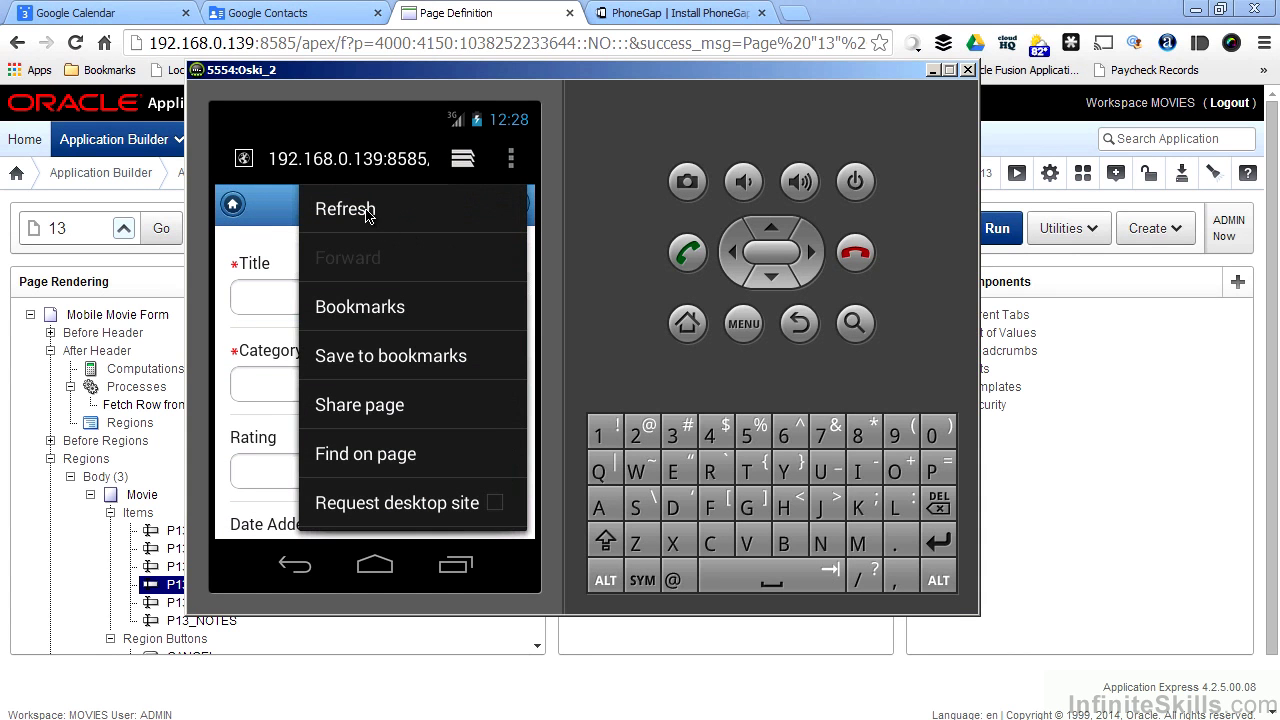
pyautogui.click(371, 218)
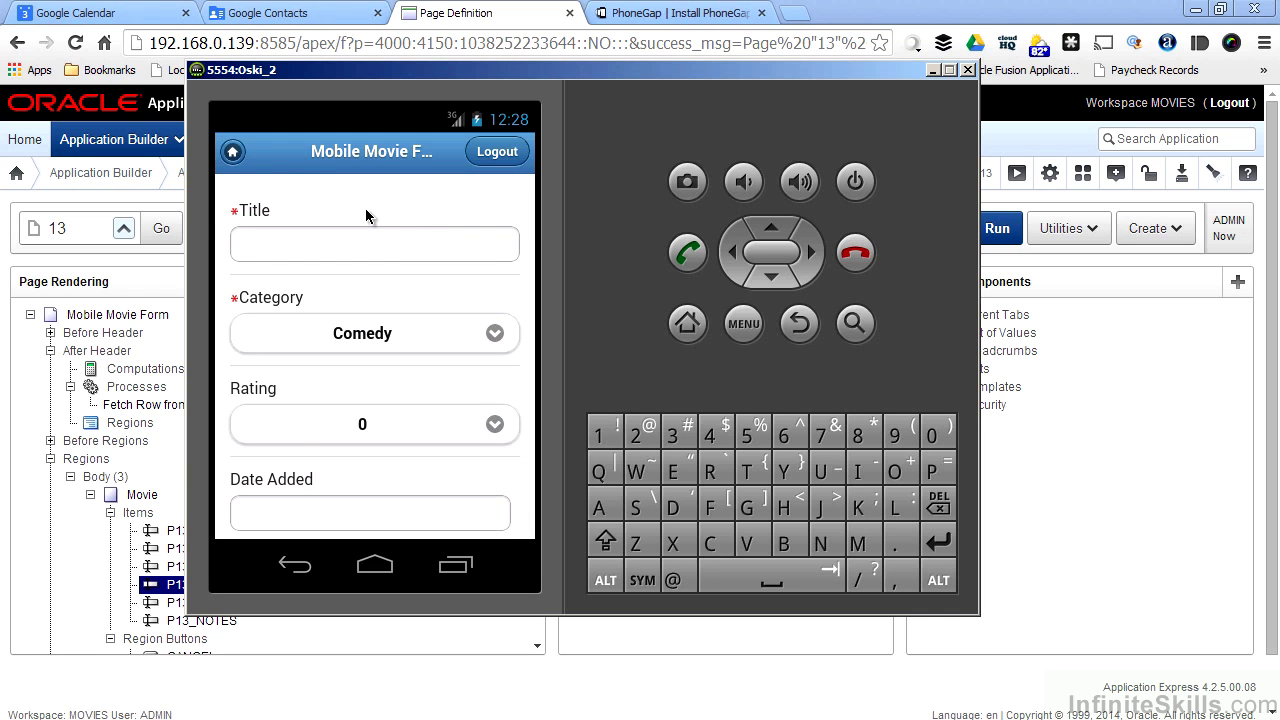
pyautogui.click(498, 339)
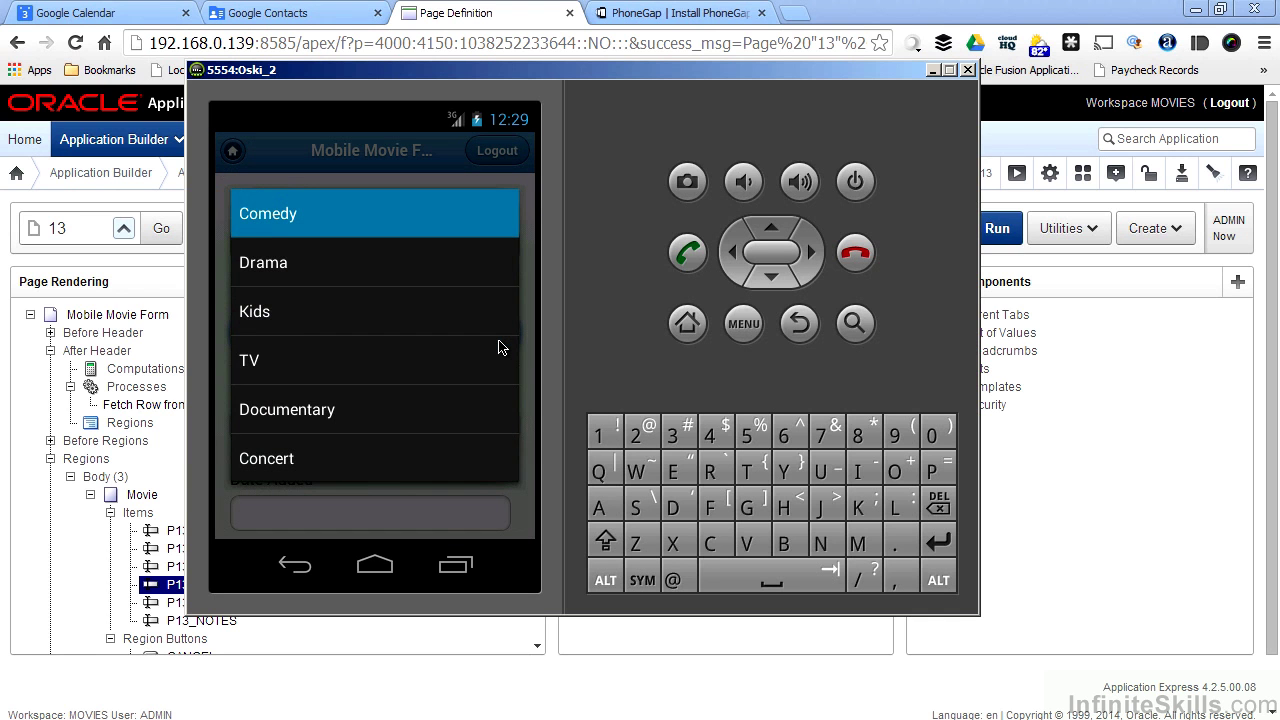